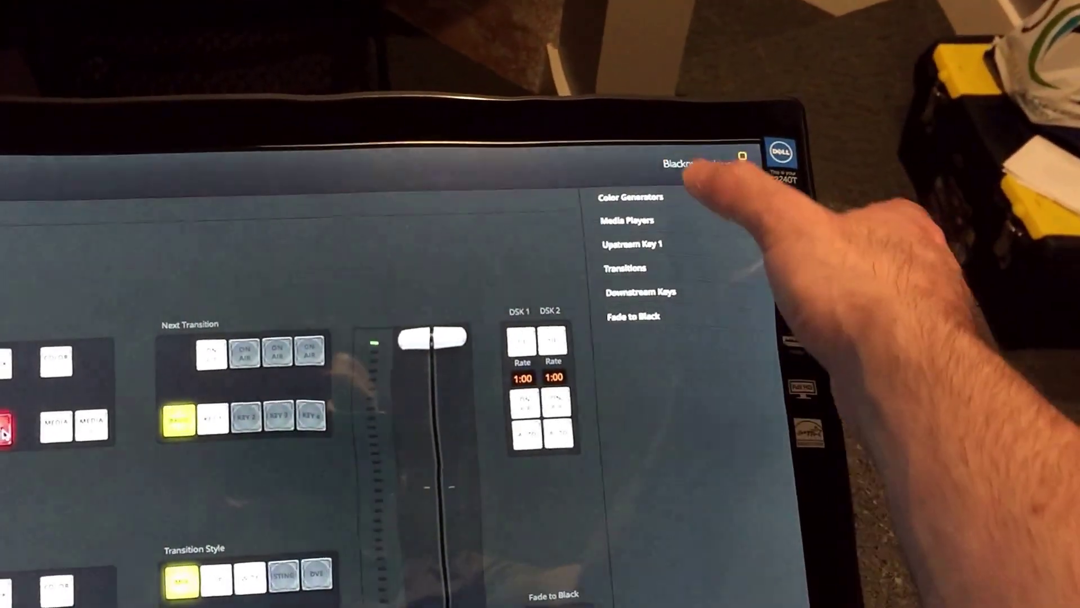
Expand Upstream Key 1 in the palette to show its mask, pre-multiplied and flying key options.
left_click(633, 243)
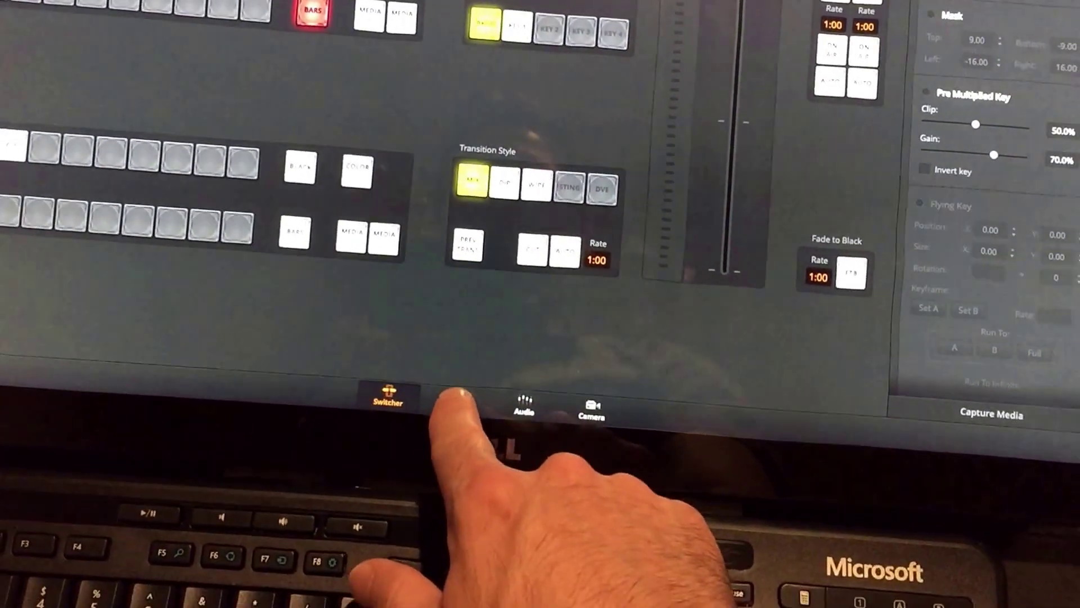
Visit the Media page, then the Camera page with Cam1 and Cam2 controls.
left_click(456, 403)
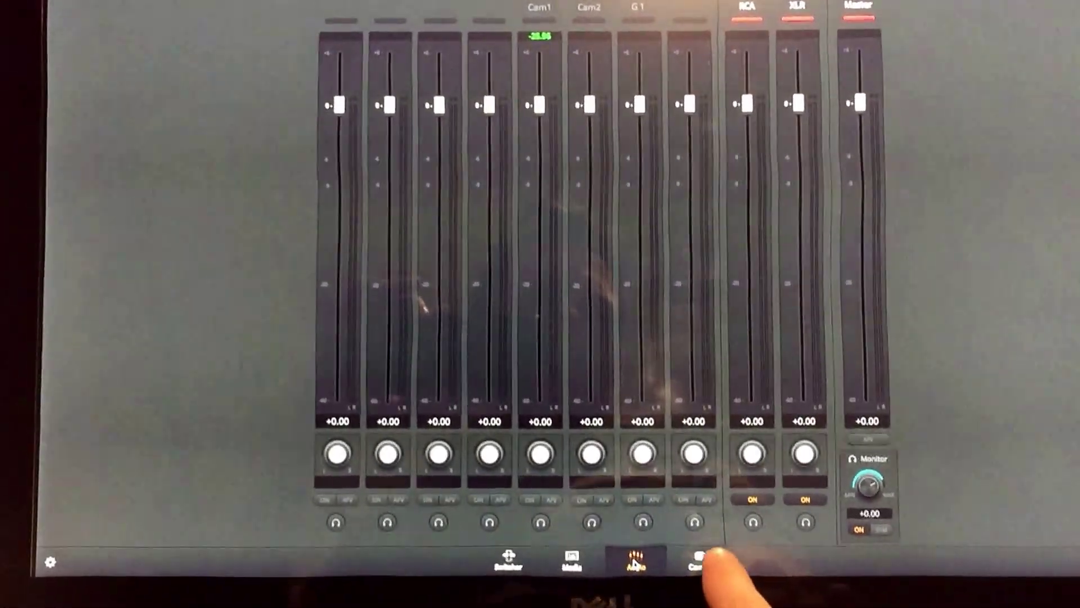
left_click(665, 596)
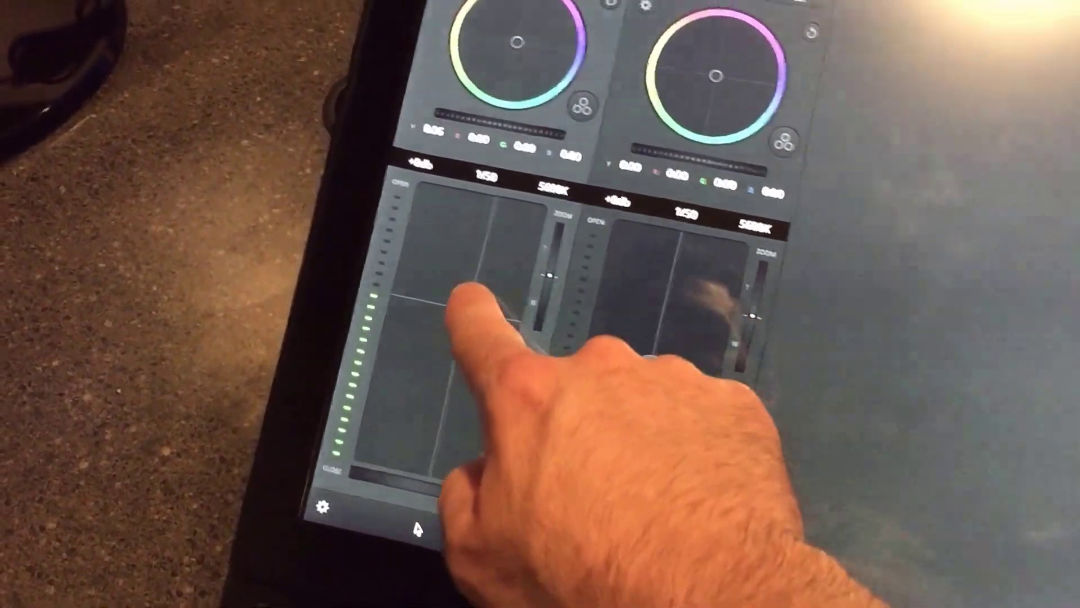
Grab the Cam1 joystick pad to control its lens and iris.
left_click(439, 370)
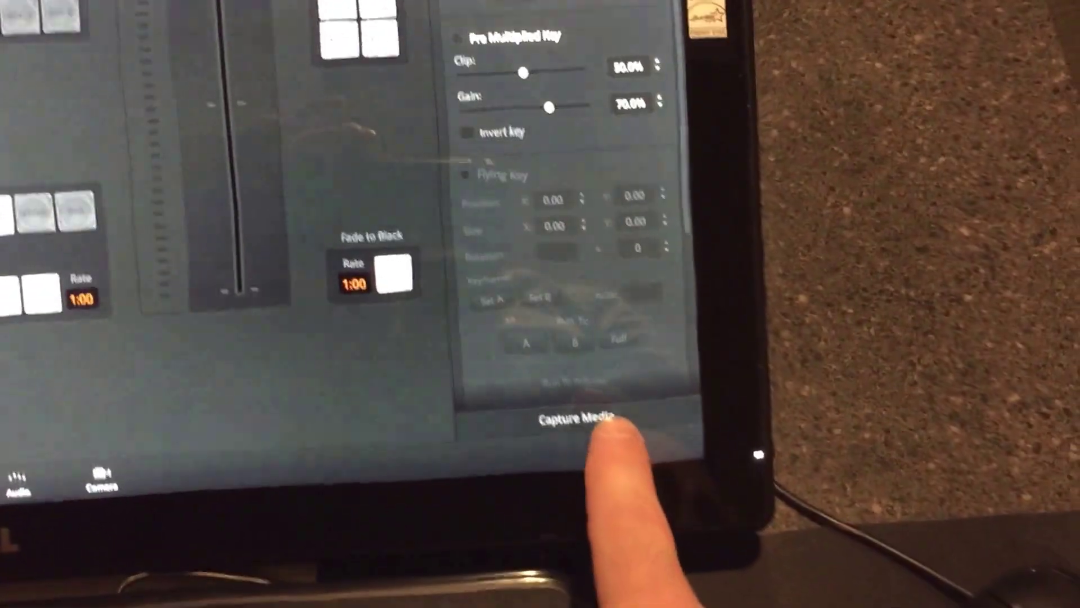
Record about two seconds of the program feed in Capture Media, then stop.
left_click(610, 469)
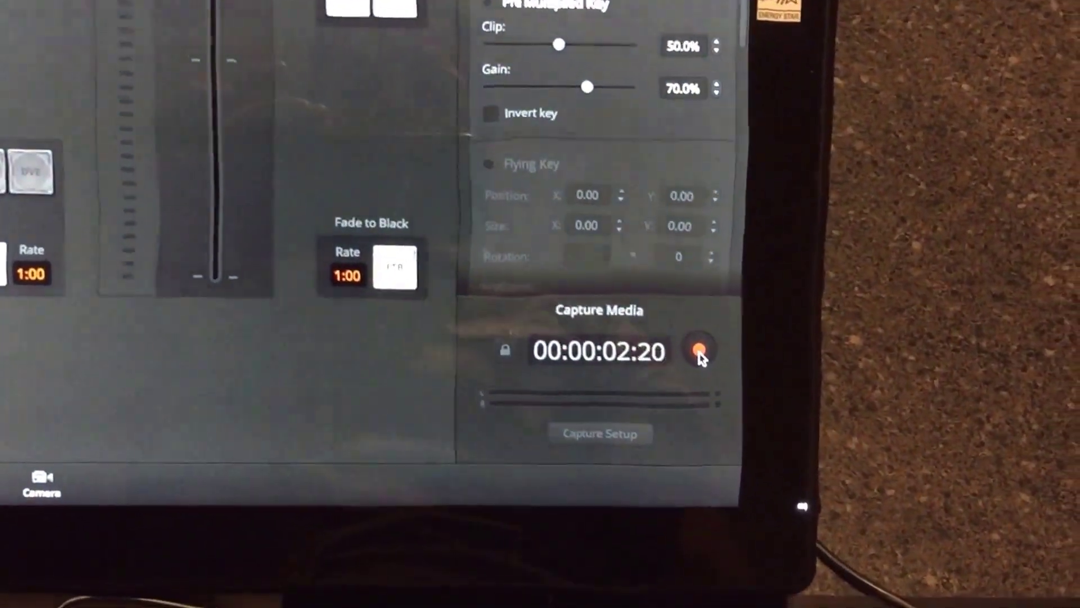
left_click(663, 295)
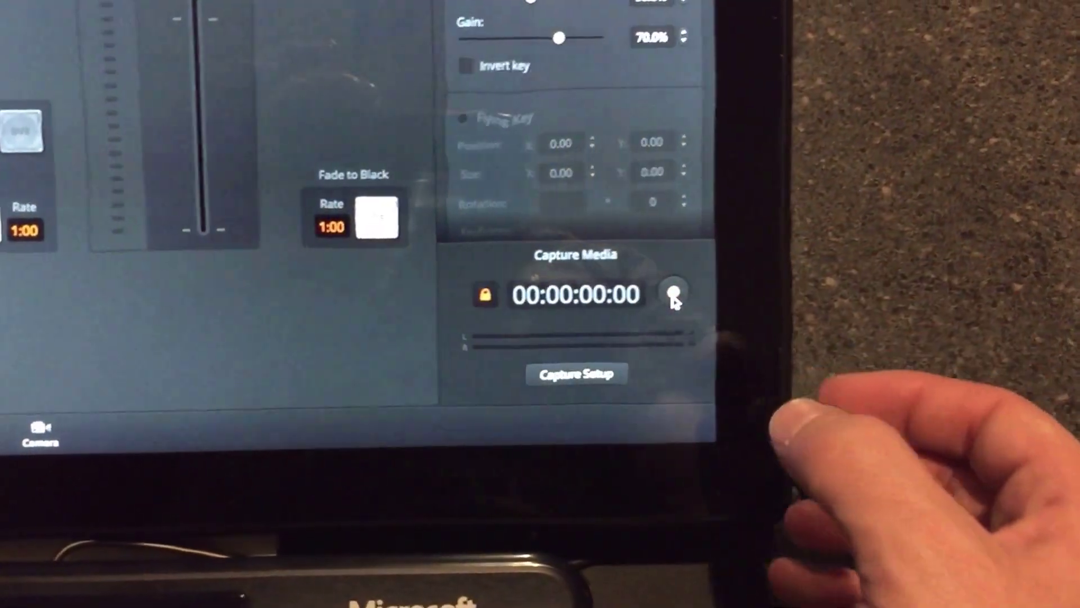